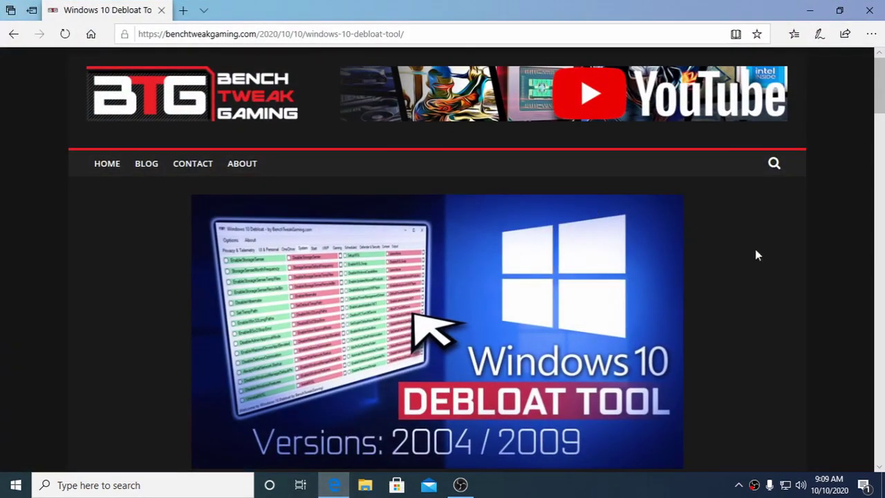
Download W10Debloat.zip from the Windows 10 Debloat Tool page and open the downloaded archive
{"action": "scroll", "coordinate": [757, 255], "scroll_direction": "down", "scroll_amount": 1}
{"action": "scroll", "coordinate": [757, 255], "scroll_direction": "up", "scroll_amount": 1}
{"action": "scroll", "coordinate": [756, 254], "scroll_direction": "down", "scroll_amount": 4}
{"action": "scroll", "coordinate": [756, 255], "scroll_direction": "down", "scroll_amount": 4}
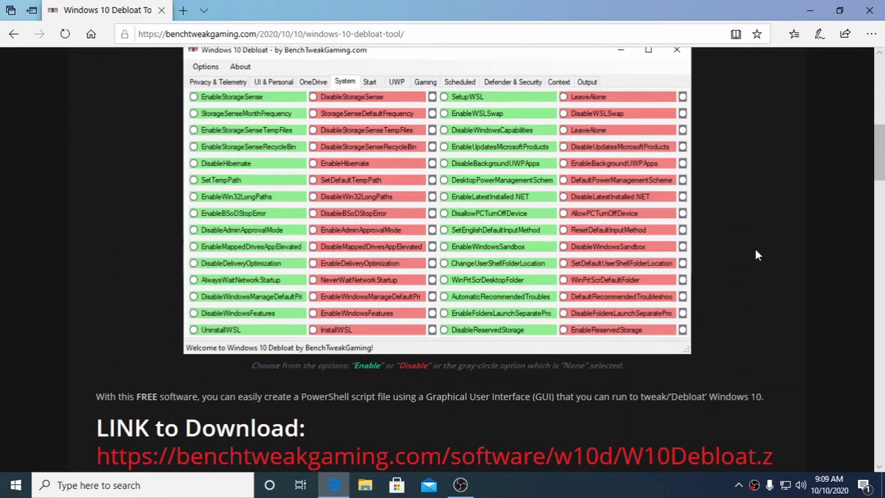
{"action": "scroll", "coordinate": [757, 255], "scroll_direction": "up", "scroll_amount": 1}
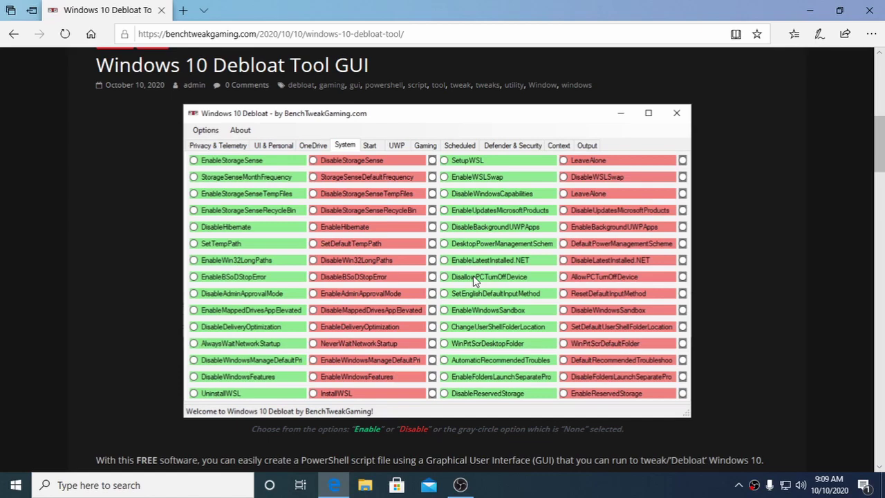
{"action": "scroll", "coordinate": [473, 275], "scroll_direction": "down", "scroll_amount": 3}
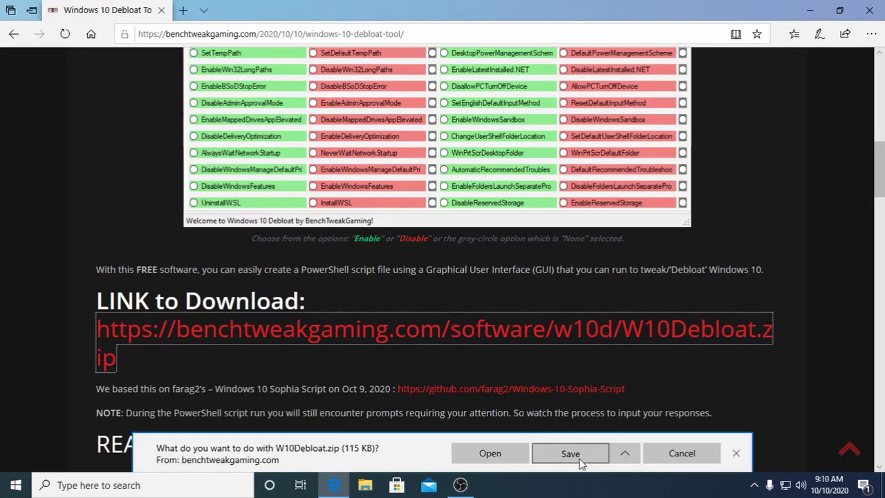
{"action": "left_click", "coordinate": [589, 461]}
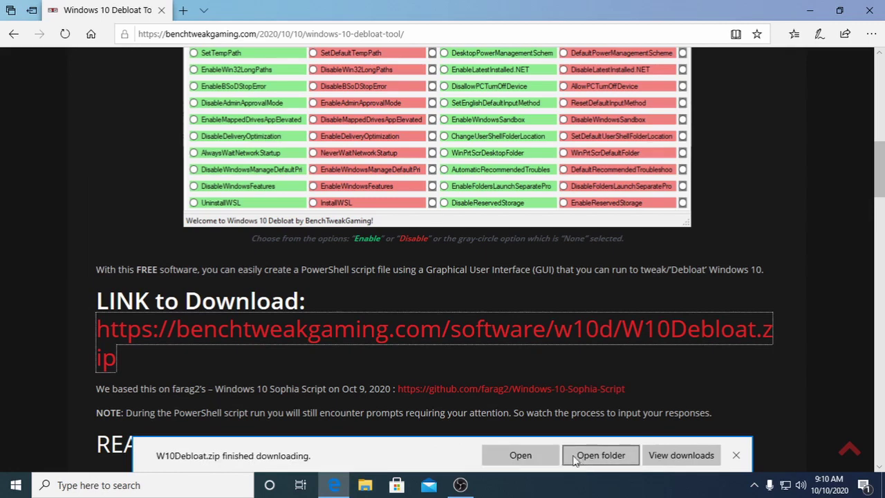
{"action": "left_click", "coordinate": [534, 451]}
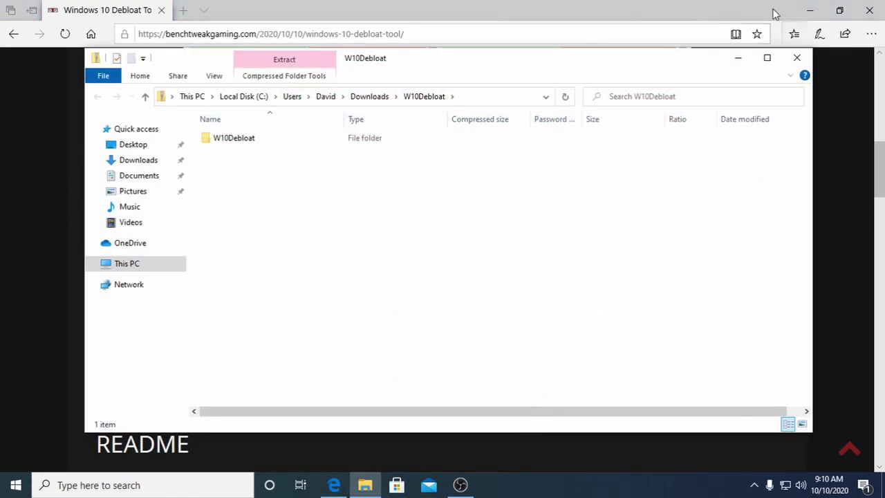
Extract the W10Debloat folder from the archive onto the desktop and minimize the browser and archive windows
{"action": "left_click", "coordinate": [809, 10]}
{"action": "left_click_drag", "start_coordinate": [531, 71], "coordinate": [612, 64]}
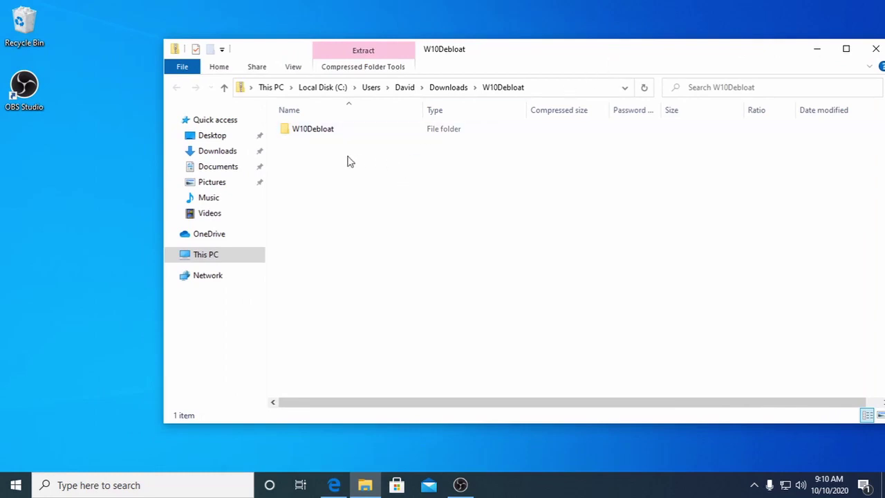
{"action": "left_click_drag", "start_coordinate": [304, 131], "coordinate": [67, 200]}
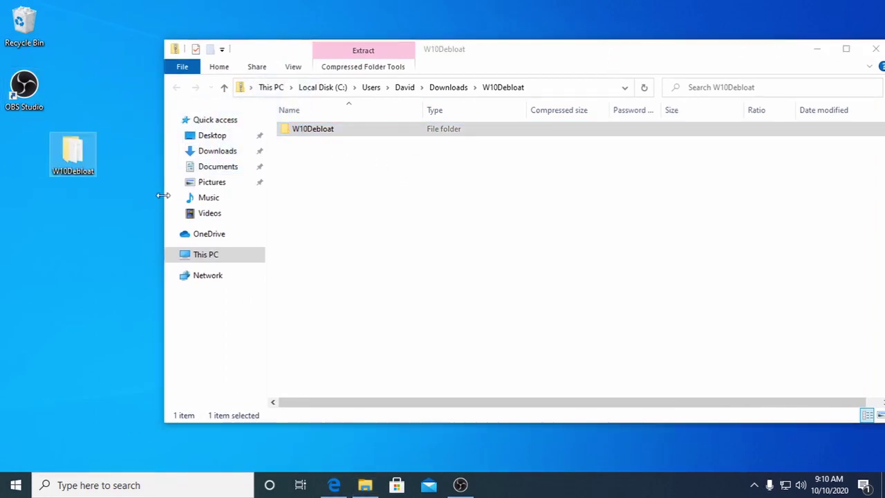
{"action": "left_click", "coordinate": [822, 51]}
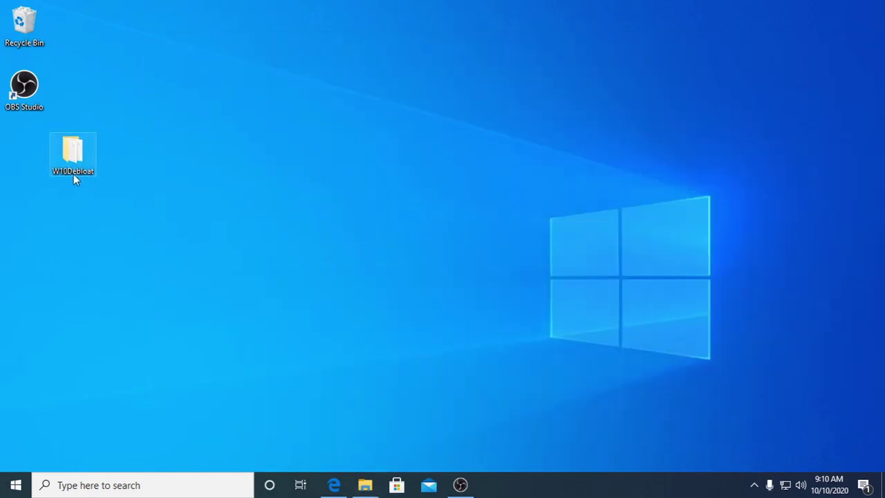
Run the Windows10Debloat application from the desktop's W10Debloat folder, allowing it past the SmartScreen block
{"action": "double_click", "coordinate": [74, 149]}
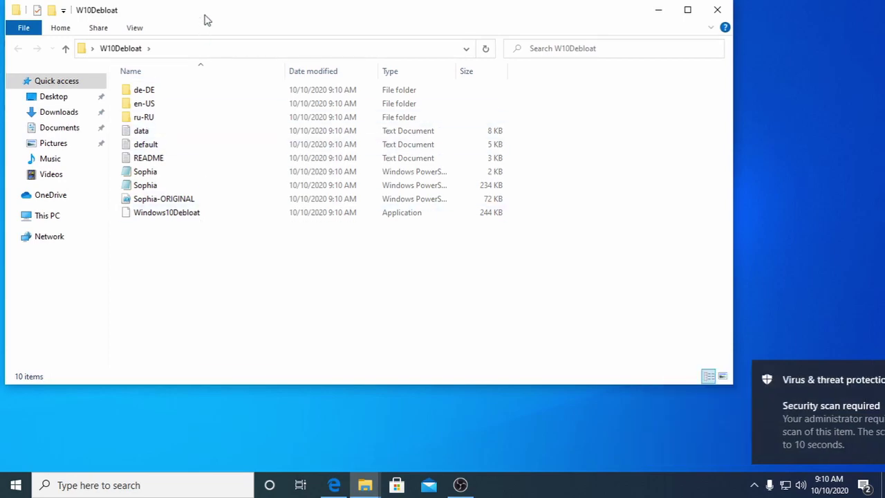
{"action": "left_click_drag", "start_coordinate": [208, 16], "coordinate": [303, 52]}
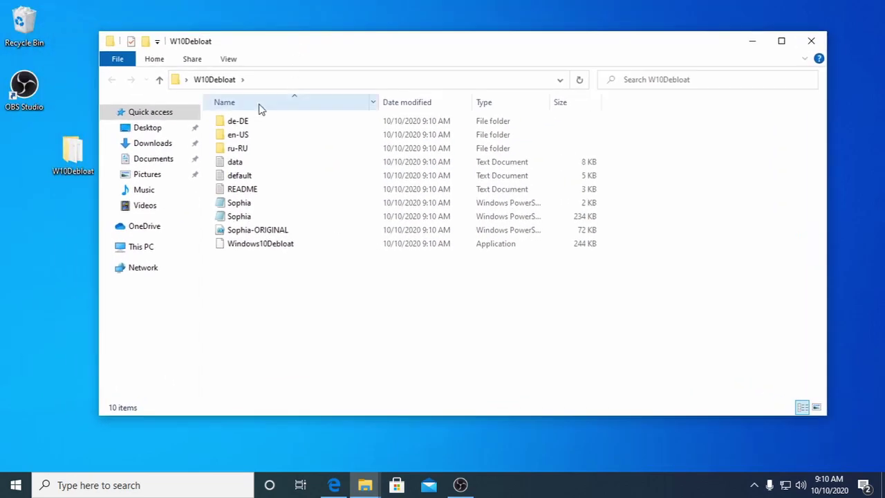
{"action": "left_click", "coordinate": [243, 247]}
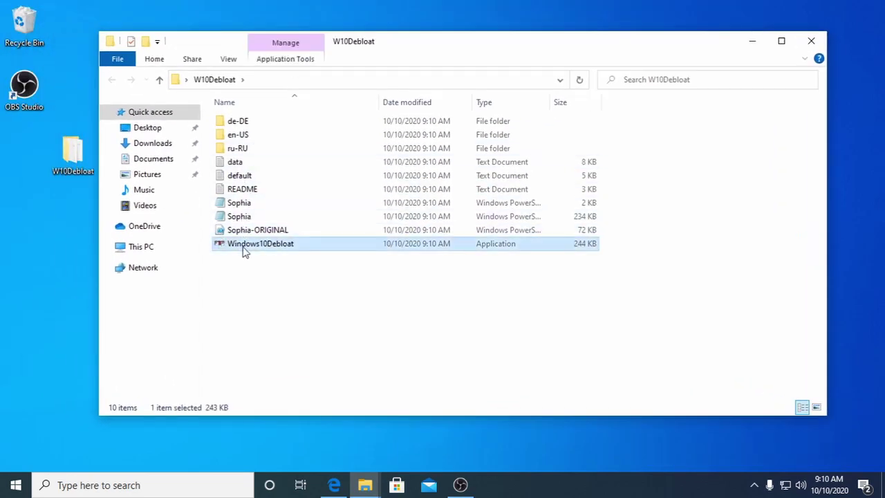
{"action": "double_click", "coordinate": [243, 251]}
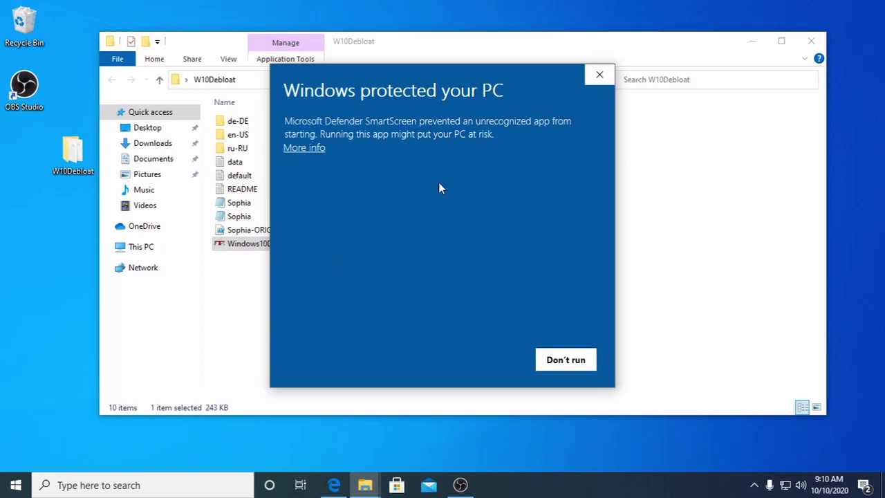
{"action": "left_click", "coordinate": [324, 152]}
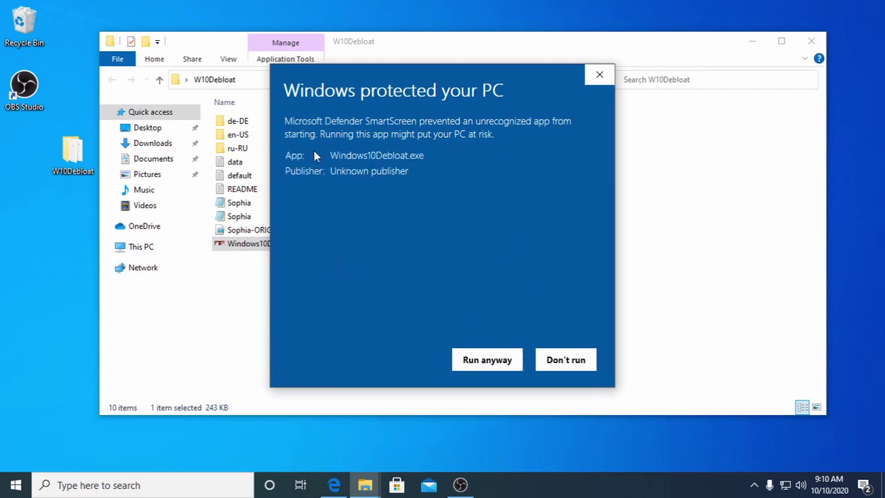
{"action": "left_click", "coordinate": [490, 360]}
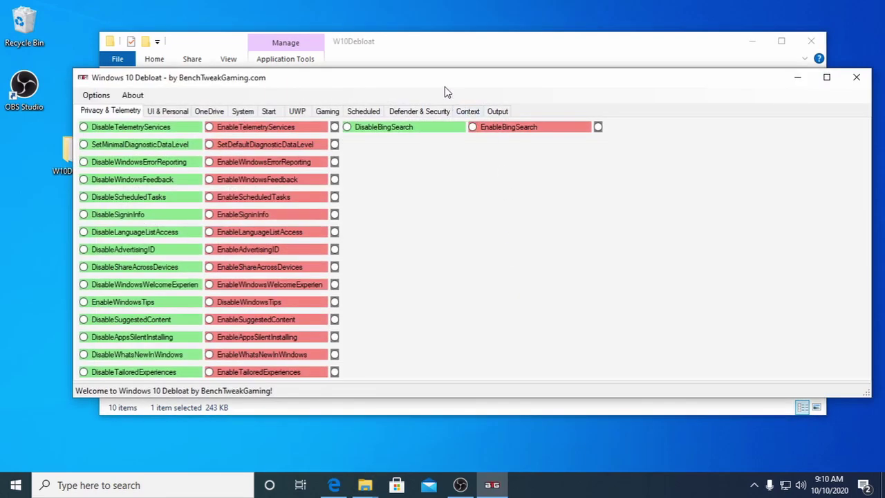
{"action": "left_click_drag", "start_coordinate": [446, 83], "coordinate": [432, 75]}
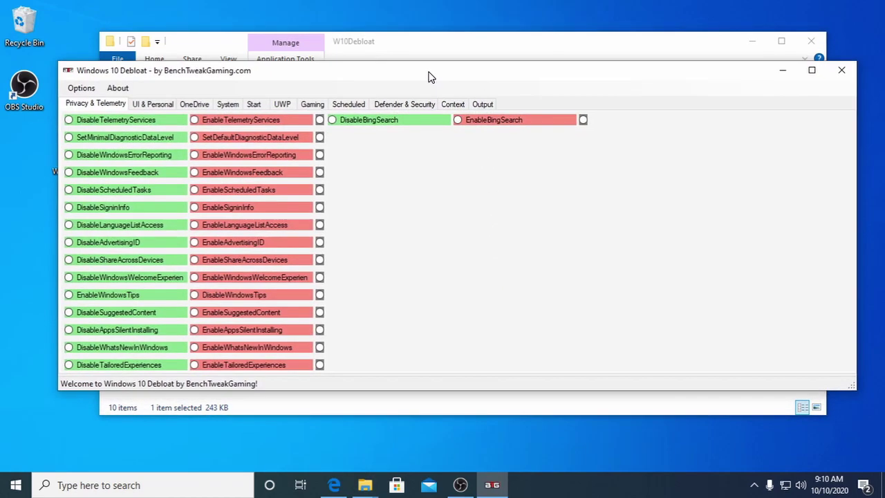
Examine the available tweak options in each category, from UI & Personal through Context
{"action": "left_click", "coordinate": [149, 105]}
{"action": "left_click", "coordinate": [192, 105]}
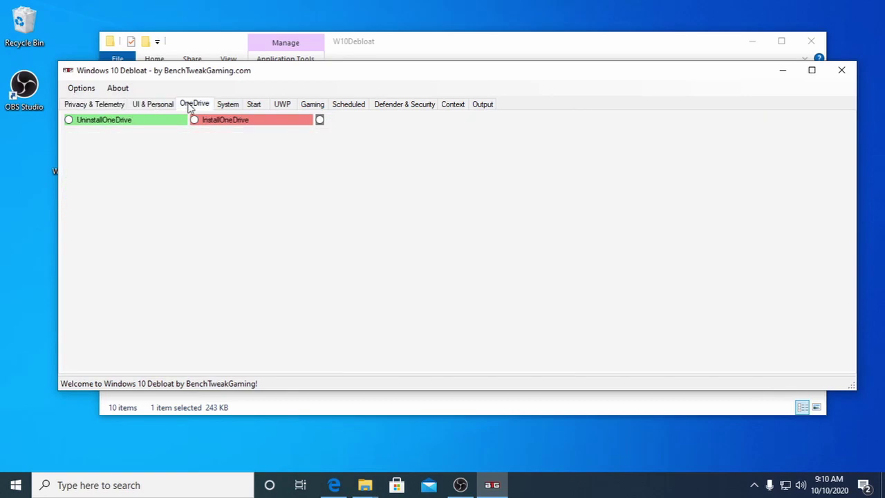
{"action": "left_click", "coordinate": [229, 106]}
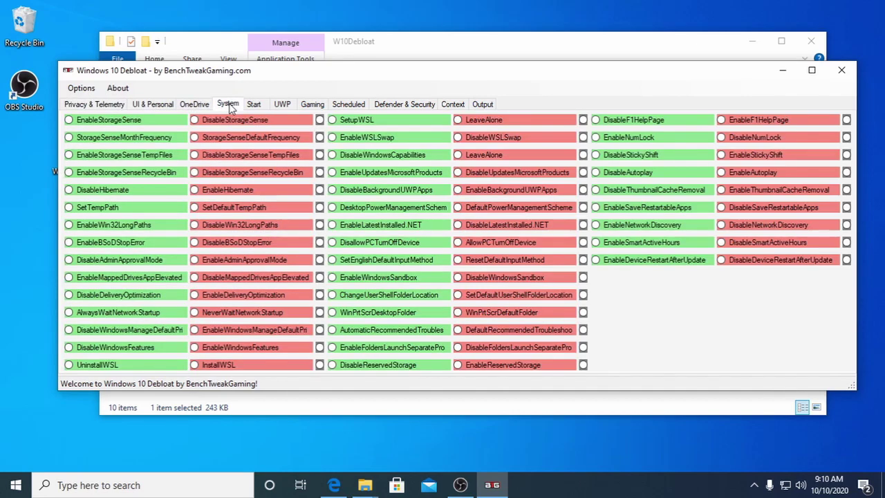
{"action": "left_click", "coordinate": [265, 110]}
{"action": "left_click", "coordinate": [291, 111]}
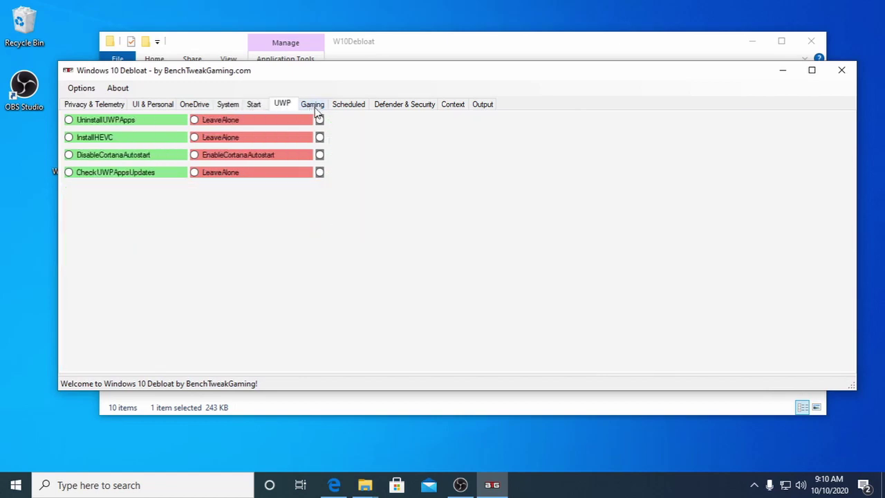
{"action": "left_click", "coordinate": [315, 111]}
{"action": "left_click", "coordinate": [348, 112]}
{"action": "left_click", "coordinate": [395, 112]}
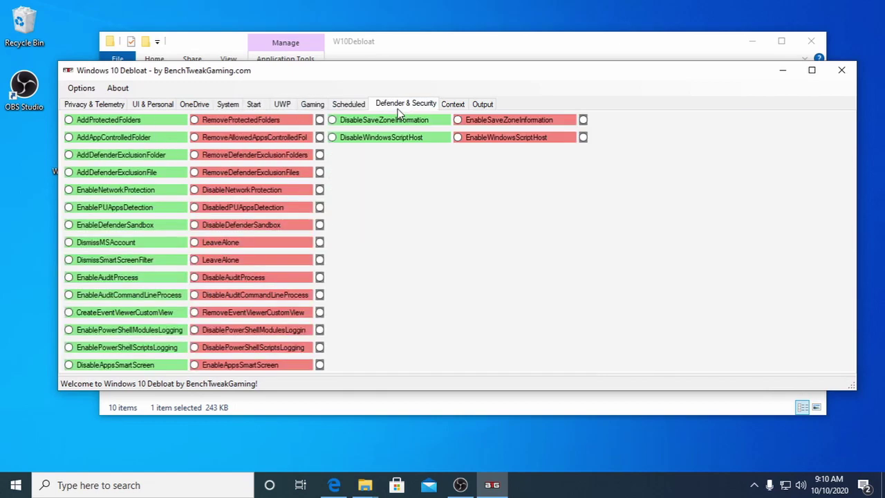
{"action": "left_click", "coordinate": [456, 106]}
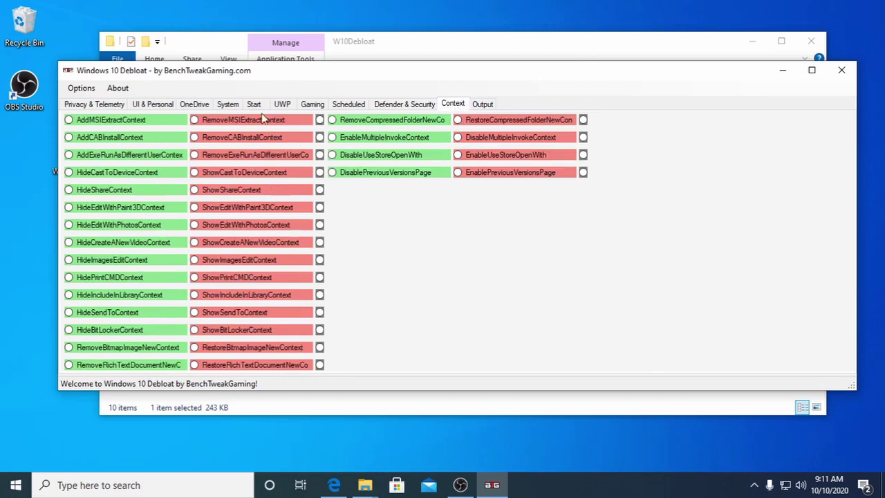
Load the default set of tweak selections for all categories
{"action": "left_click", "coordinate": [92, 93]}
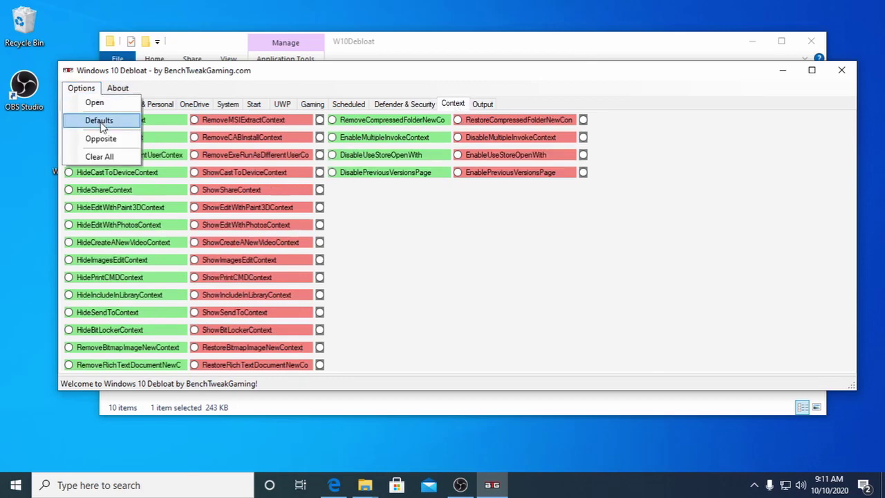
{"action": "left_click", "coordinate": [100, 121]}
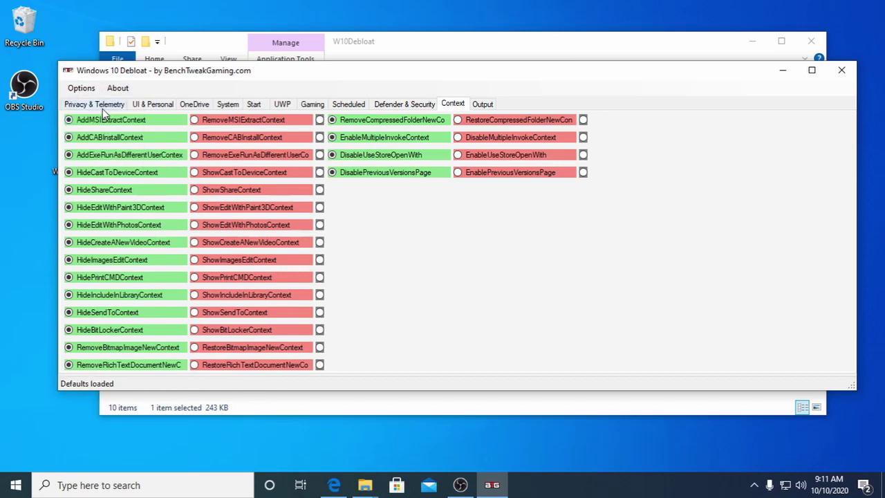
Review which tweaks the defaults select in every category, from Privacy & Telemetry through Context
{"action": "left_click", "coordinate": [102, 106]}
{"action": "left_click", "coordinate": [156, 107]}
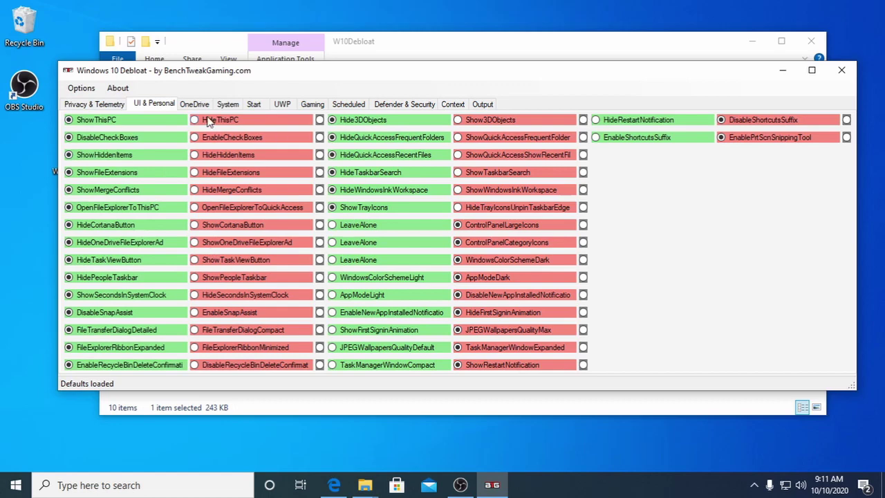
{"action": "left_click", "coordinate": [199, 104]}
{"action": "left_click", "coordinate": [228, 105]}
{"action": "left_click", "coordinate": [257, 106]}
{"action": "left_click", "coordinate": [285, 105]}
{"action": "left_click", "coordinate": [310, 108]}
{"action": "left_click", "coordinate": [345, 107]}
{"action": "left_click", "coordinate": [383, 109]}
{"action": "left_click", "coordinate": [446, 108]}
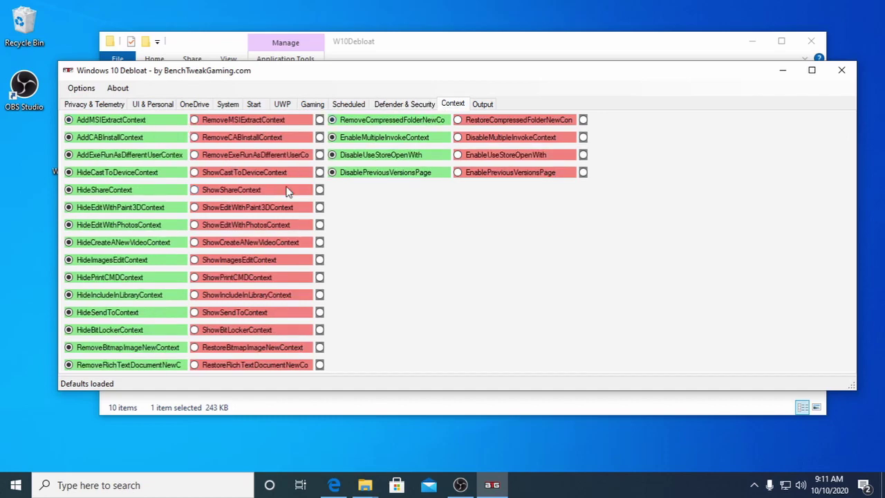
Generate the PowerShell script output from the loaded selections and read it through to the end
{"action": "left_click", "coordinate": [483, 107]}
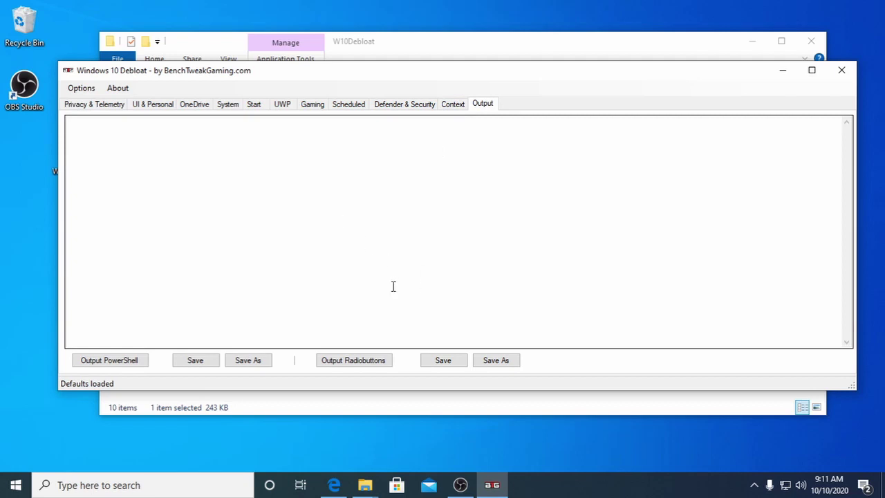
{"action": "left_click", "coordinate": [127, 368]}
{"action": "scroll", "coordinate": [256, 233], "scroll_direction": "down", "scroll_amount": 6}
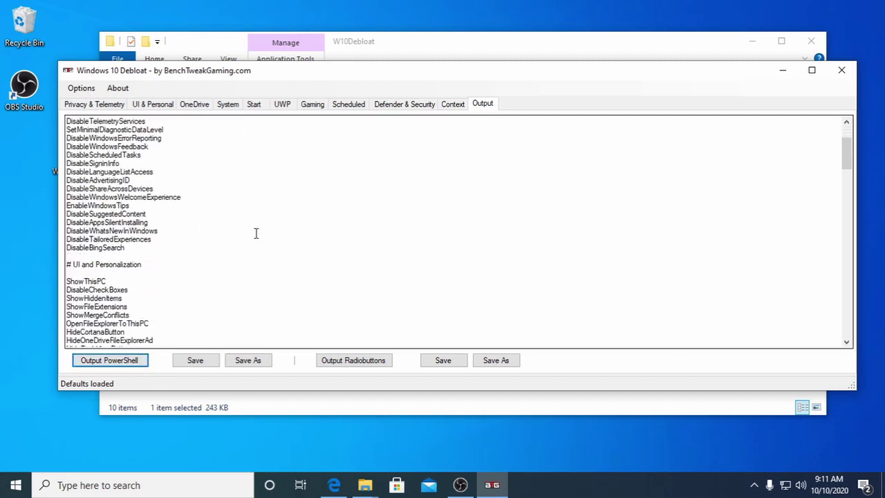
{"action": "scroll", "coordinate": [256, 233], "scroll_direction": "down", "scroll_amount": 11}
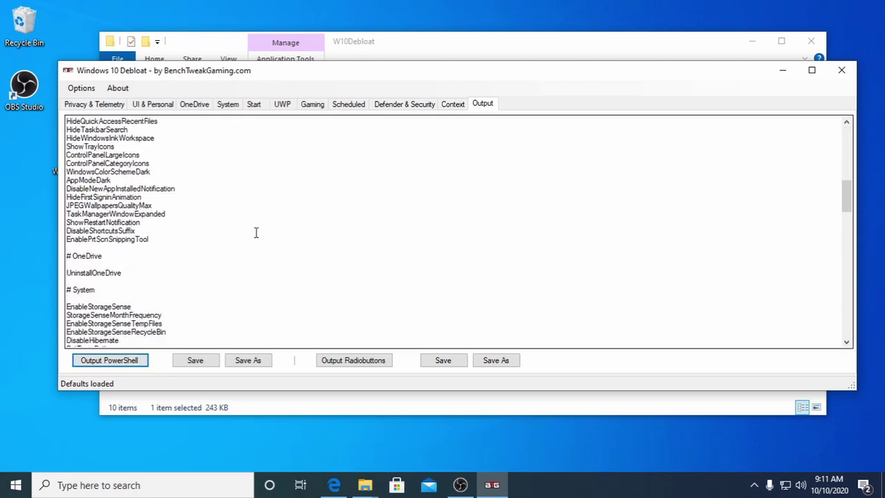
{"action": "scroll", "coordinate": [256, 233], "scroll_direction": "down", "scroll_amount": 15}
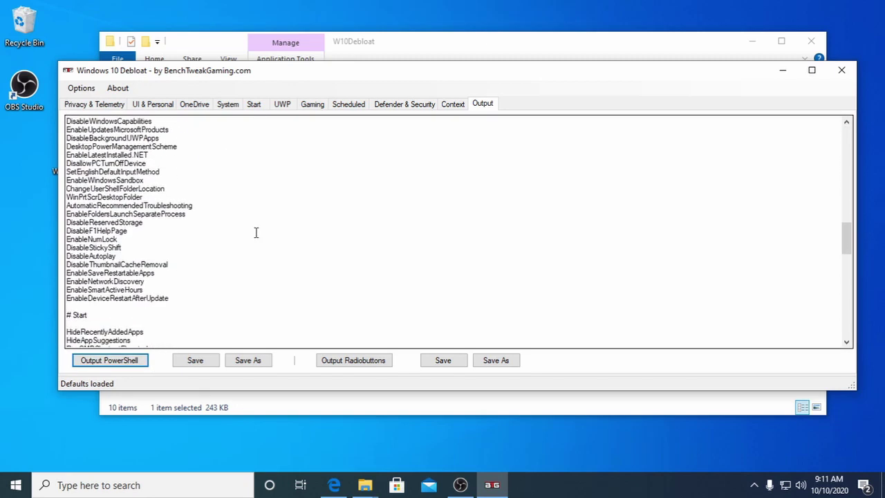
{"action": "scroll", "coordinate": [256, 233], "scroll_direction": "down", "scroll_amount": 12}
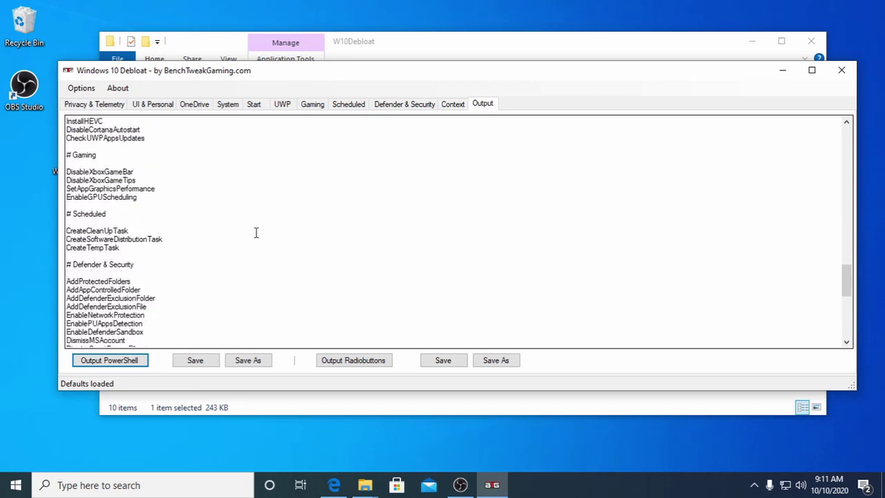
{"action": "scroll", "coordinate": [256, 232], "scroll_direction": "down", "scroll_amount": 7}
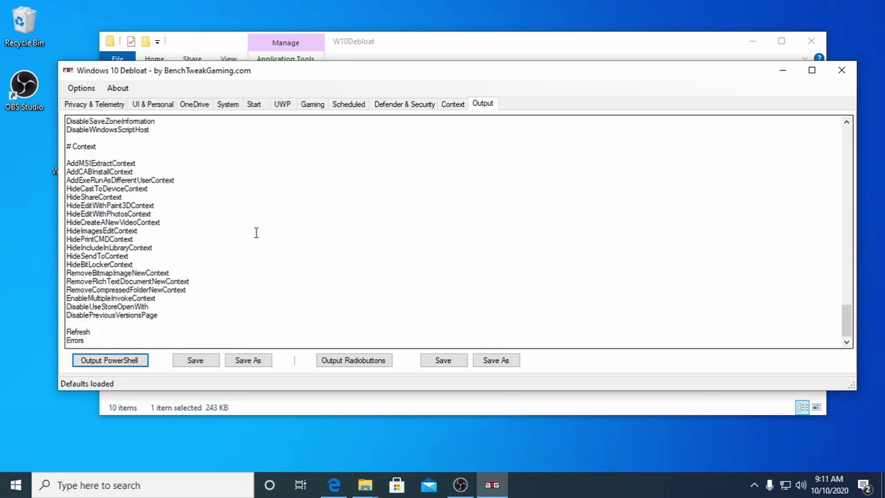
Save the generated PowerShell script as Sophia.ps1 in the W10Debloat folder and minimize the debloat tool
{"action": "left_click", "coordinate": [246, 366]}
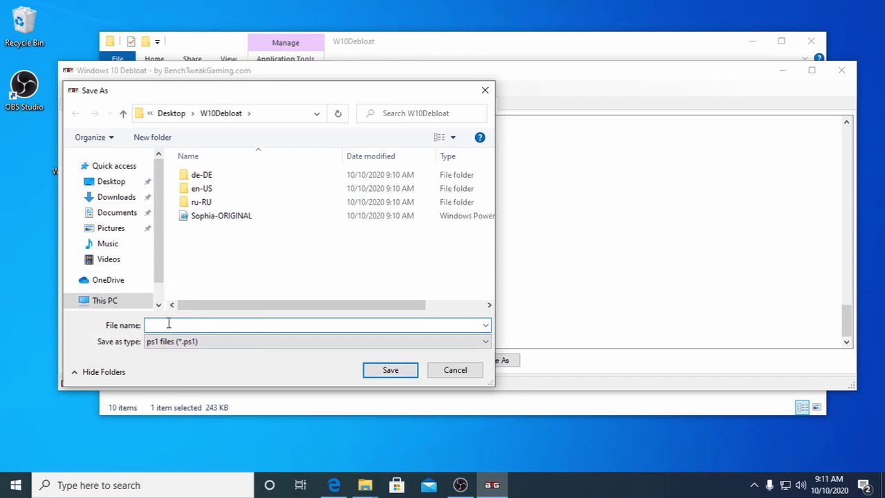
{"action": "type", "text": "Sophia"}
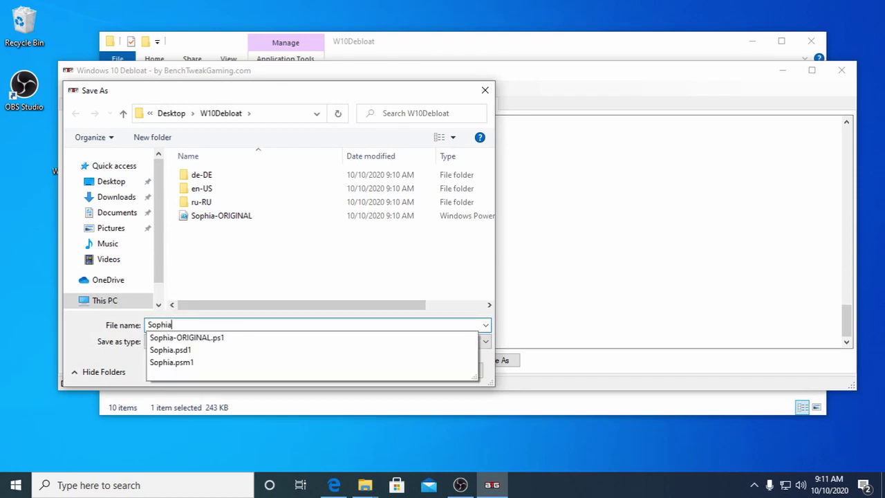
{"action": "type", "text": ".ps1"}
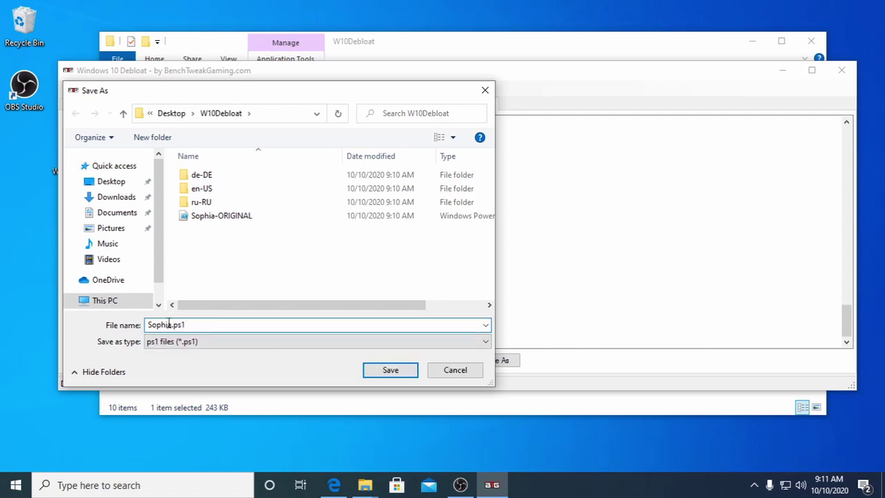
{"action": "key", "text": "Return"}
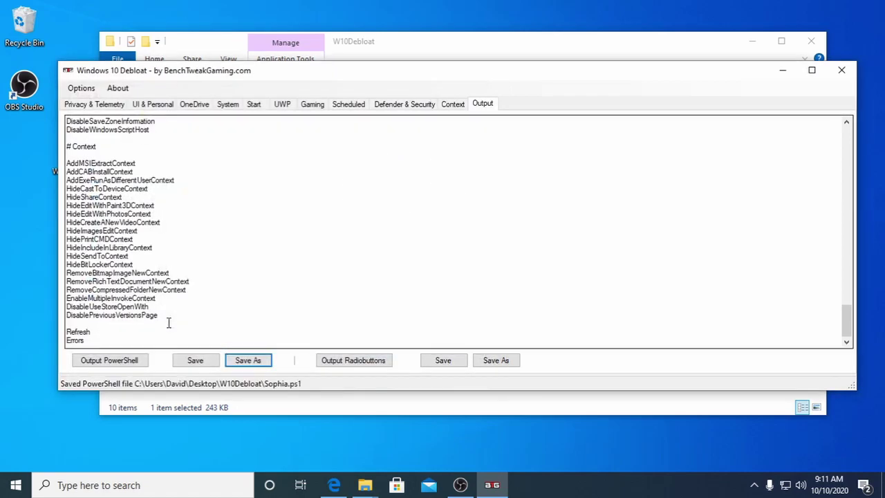
{"action": "left_click", "coordinate": [783, 72]}
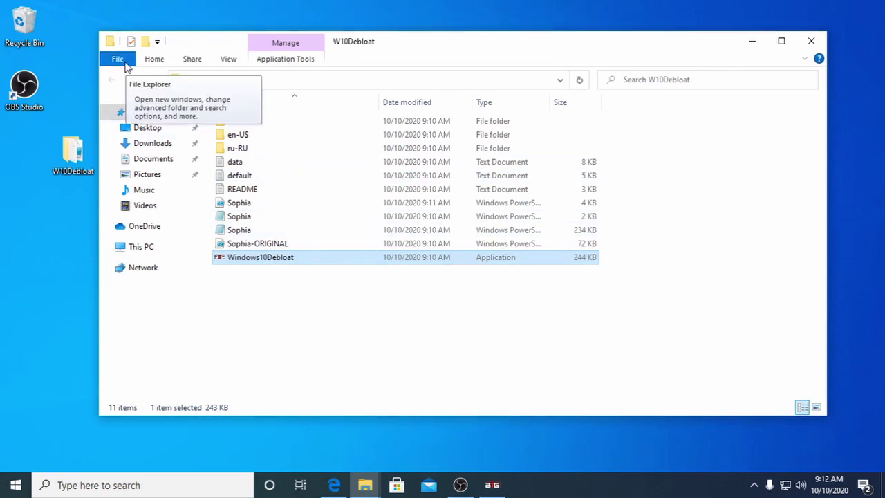
Launch Windows PowerShell as administrator from the W10Debloat folder and move its window clear of the taskbar
{"action": "left_click", "coordinate": [125, 62]}
{"action": "mouse_move", "coordinate": [147, 118]}
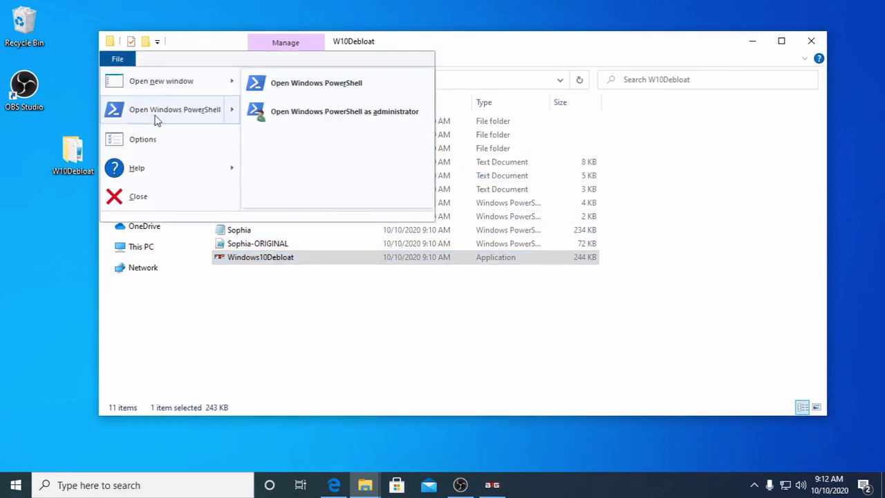
{"action": "left_click", "coordinate": [317, 114]}
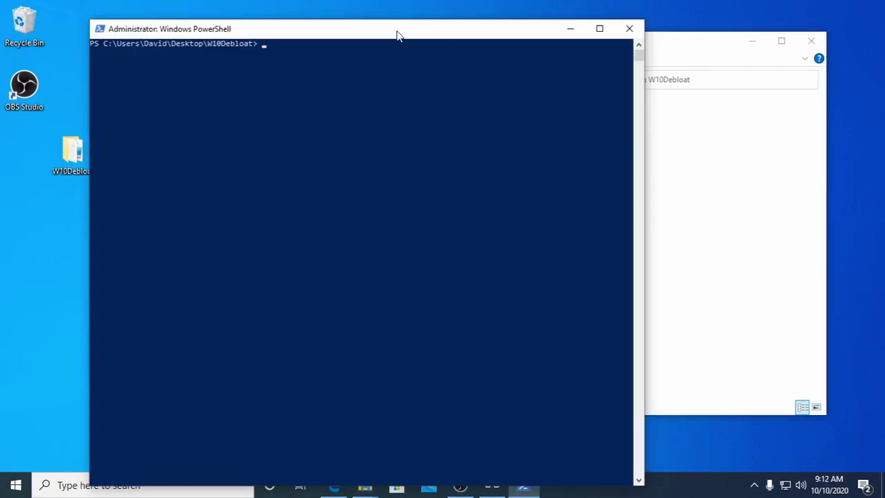
{"action": "left_click_drag", "start_coordinate": [396, 33], "coordinate": [439, 15]}
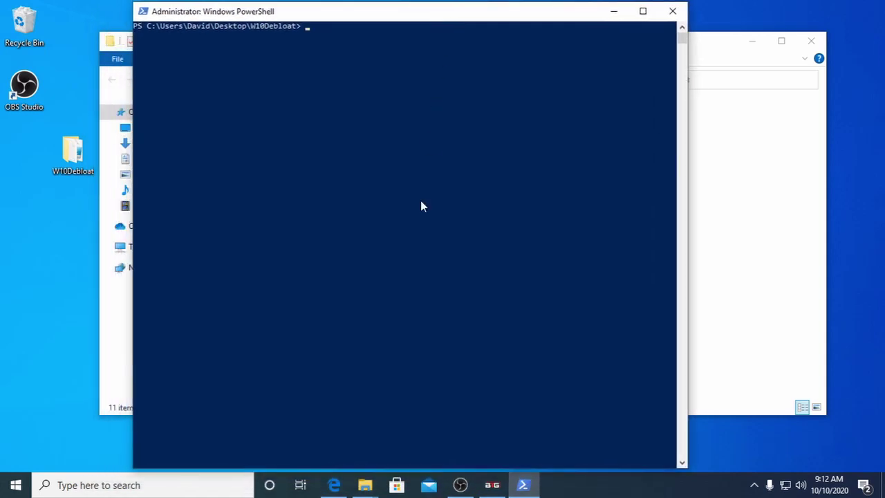
Copy the Set-ExecutionPolicy -ExecutionPolicy Bypass -Scope Process -Force command from the web page's README and run it in PowerShell
{"action": "left_click", "coordinate": [348, 486]}
{"action": "scroll", "coordinate": [378, 280], "scroll_direction": "down", "scroll_amount": 3}
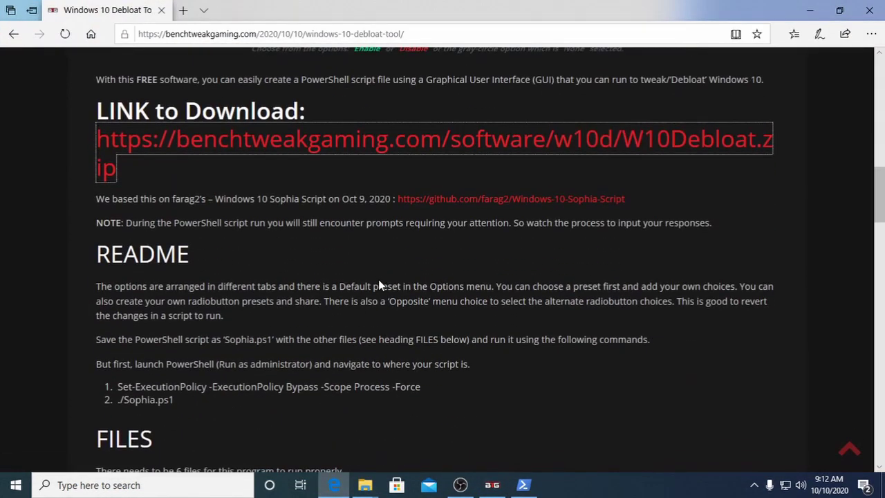
{"action": "scroll", "coordinate": [378, 279], "scroll_direction": "down", "scroll_amount": 3}
{"action": "left_click_drag", "start_coordinate": [422, 196], "coordinate": [118, 196]}
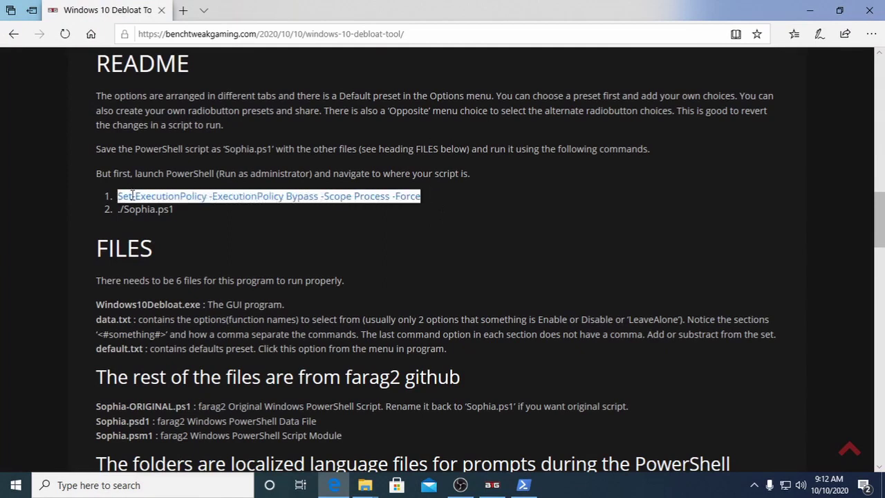
{"action": "right_click", "coordinate": [131, 196]}
{"action": "left_click", "coordinate": [167, 206]}
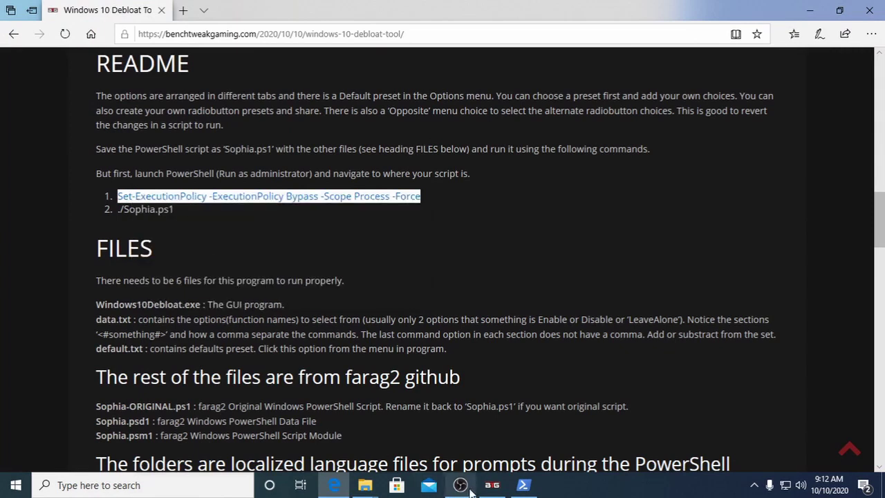
{"action": "left_click", "coordinate": [523, 485]}
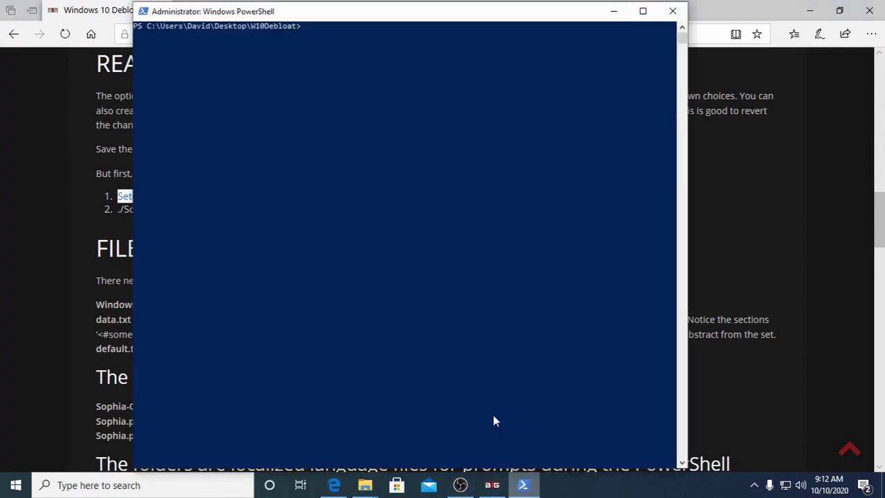
{"action": "right_click", "coordinate": [319, 35]}
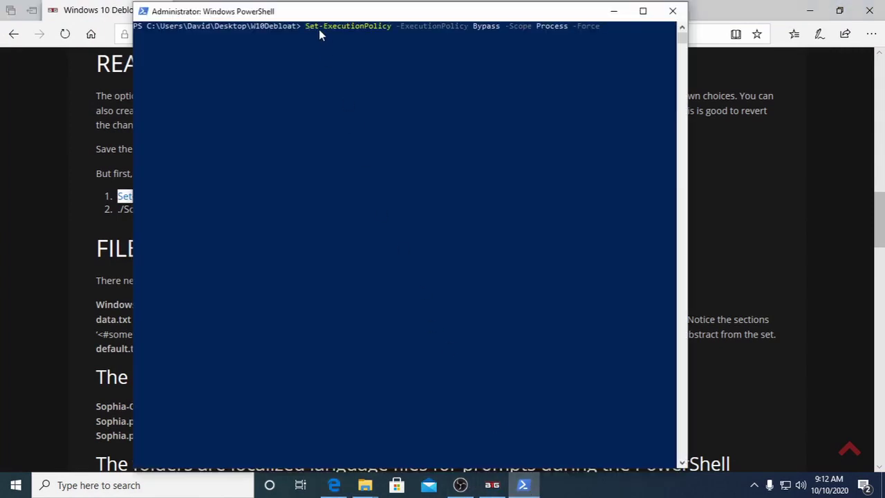
{"action": "key", "text": "Return"}
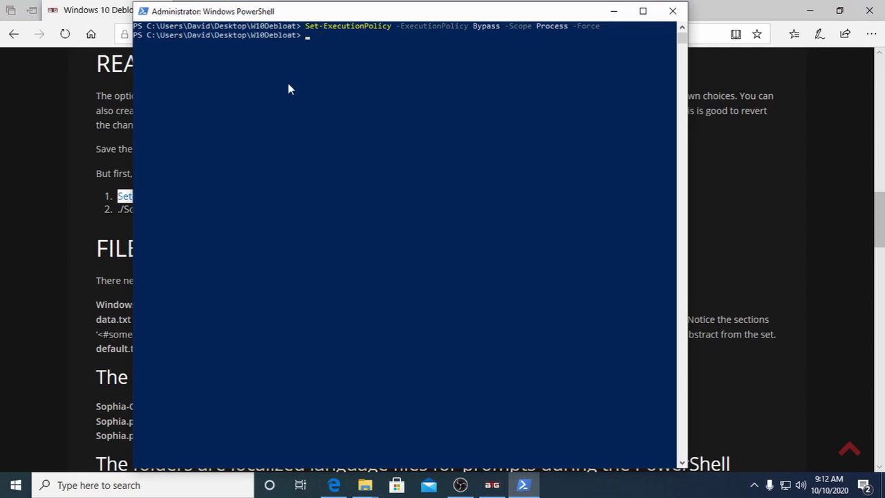
Copy the ./Sophia.ps1 command from the web page's README and run it in the administrator PowerShell
{"action": "left_click", "coordinate": [126, 209]}
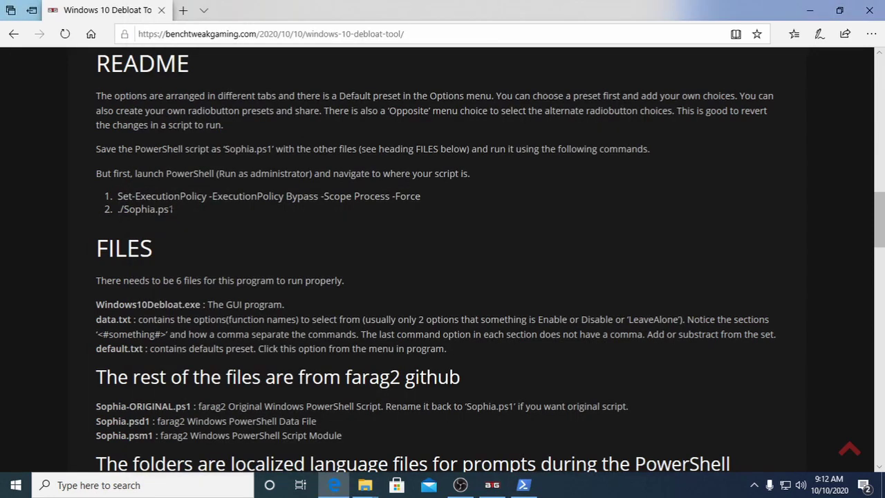
{"action": "left_click_drag", "start_coordinate": [173, 209], "coordinate": [125, 210]}
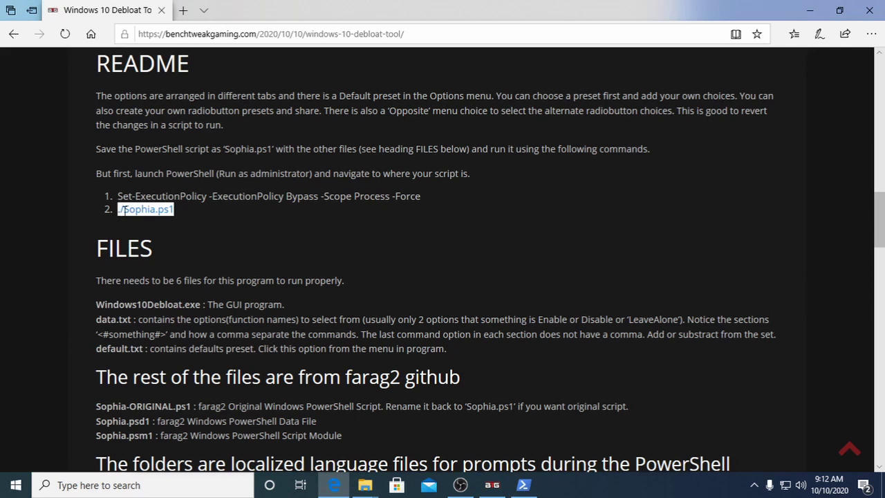
{"action": "right_click", "coordinate": [125, 211]}
{"action": "left_click", "coordinate": [137, 221]}
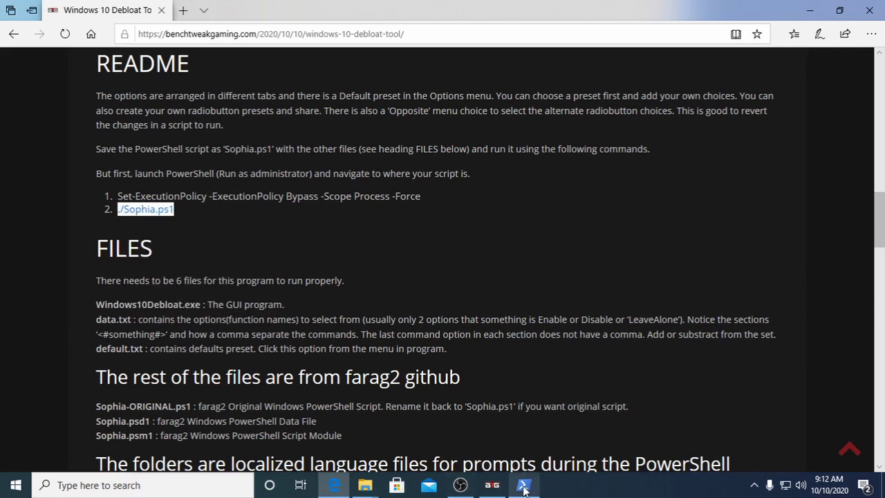
{"action": "left_click", "coordinate": [524, 489]}
{"action": "type", "text": "./Sophia.ps1"}
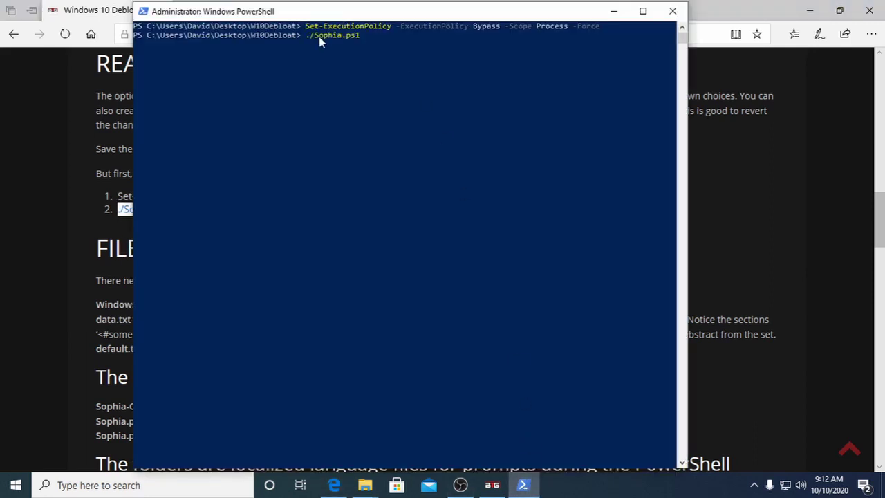
{"action": "key", "text": "Return"}
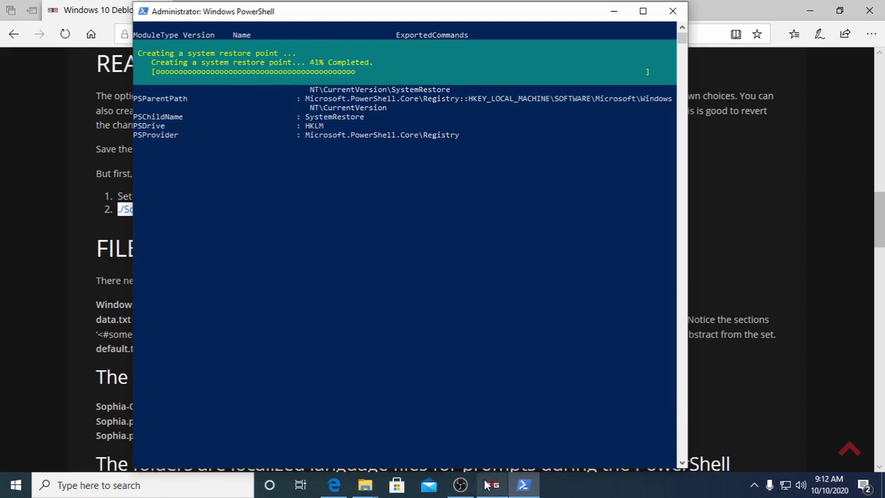
{"action": "mouse_move", "coordinate": [495, 485]}
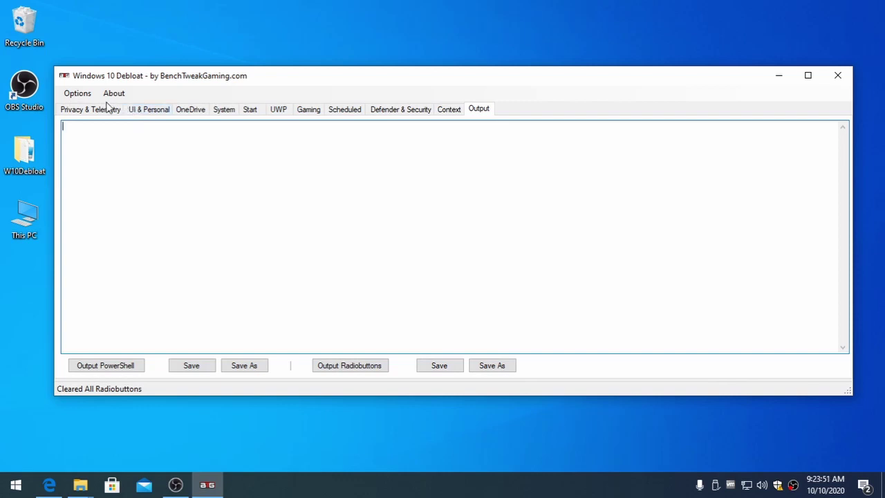
In the Windows 10 Debloat tool, load the default tweak selections and switch the Gaming category's game bar option to EnableXboxGameBar
{"action": "left_click", "coordinate": [83, 93]}
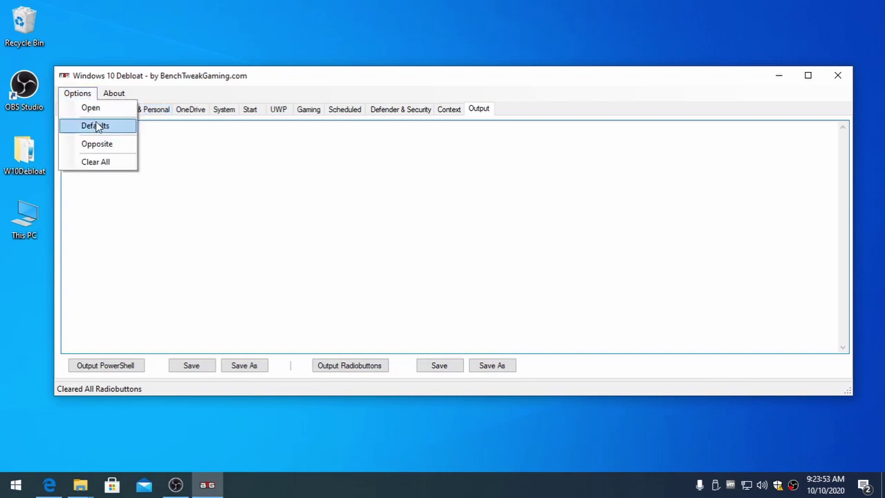
{"action": "left_click", "coordinate": [95, 126]}
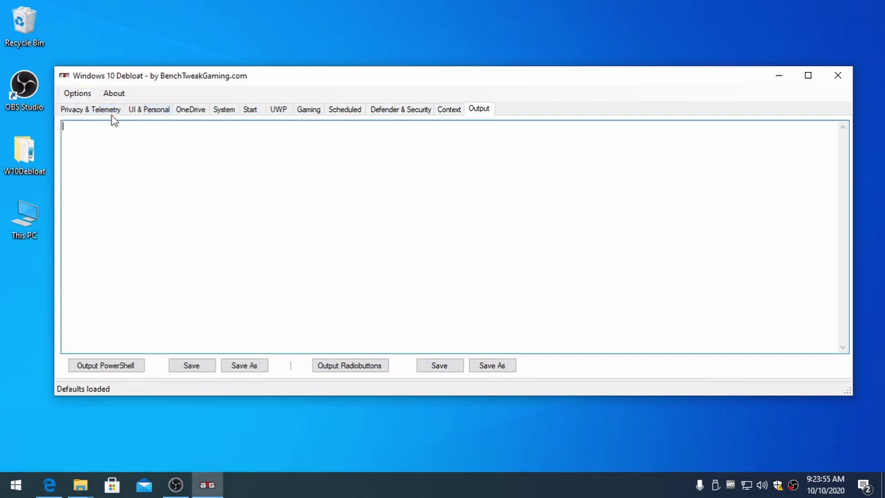
{"action": "left_click", "coordinate": [107, 112]}
{"action": "left_click", "coordinate": [152, 110]}
{"action": "left_click", "coordinate": [192, 110]}
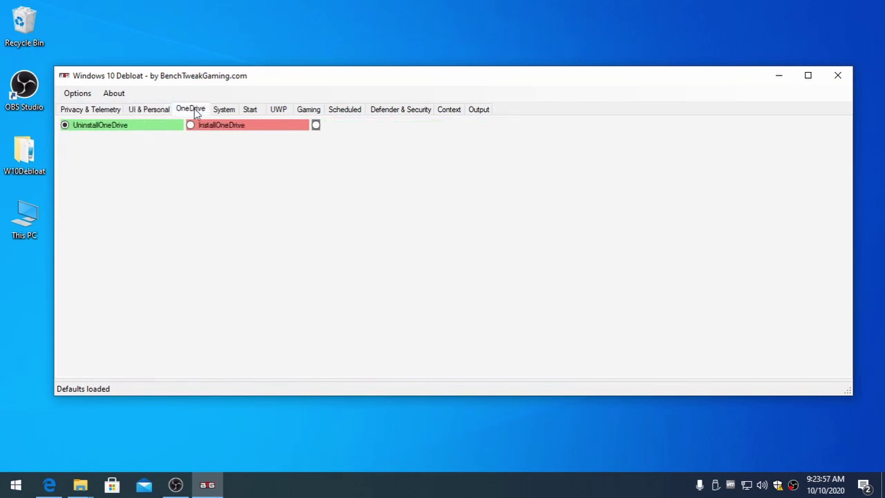
{"action": "left_click", "coordinate": [308, 109]}
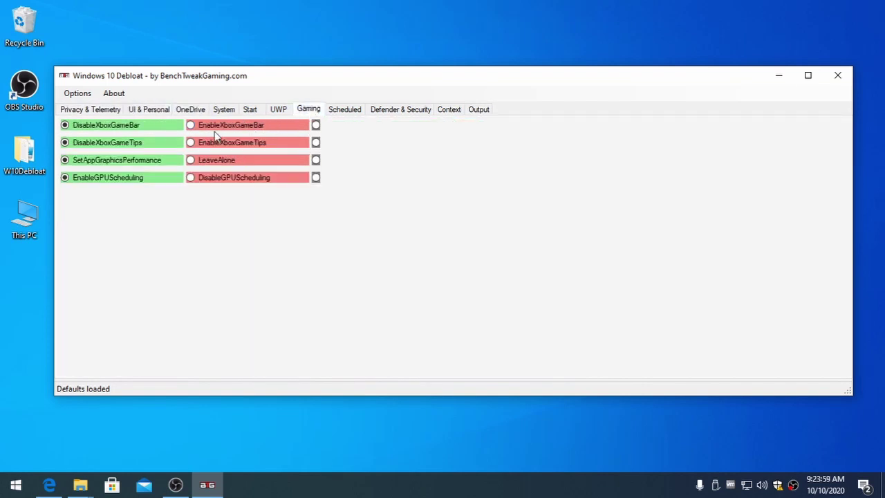
{"action": "left_click", "coordinate": [230, 126]}
In the Scheduled category, select DeleteCleanUpTask, DeleteCSoftwareDistributionTask and DeleteTempTask
{"action": "left_click", "coordinate": [349, 111]}
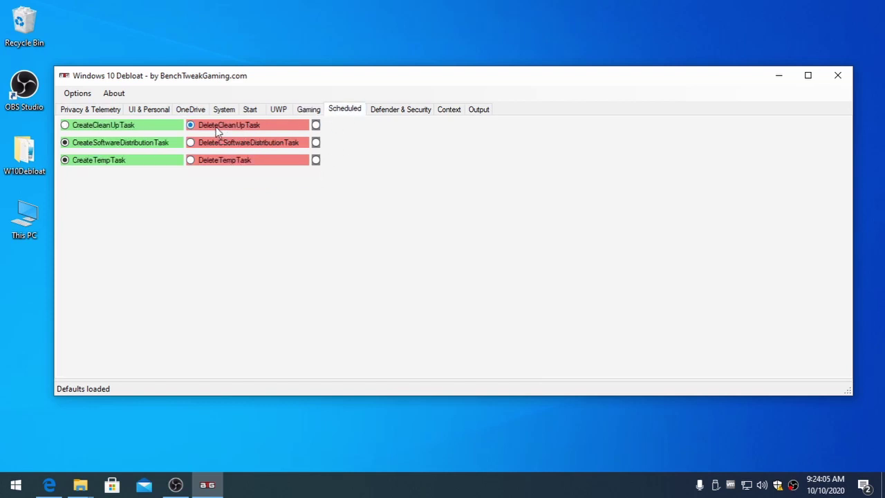
{"action": "left_click", "coordinate": [221, 143]}
{"action": "left_click", "coordinate": [221, 163]}
Output the current radiobutton selections as text and read the list through to the end
{"action": "left_click", "coordinate": [476, 110]}
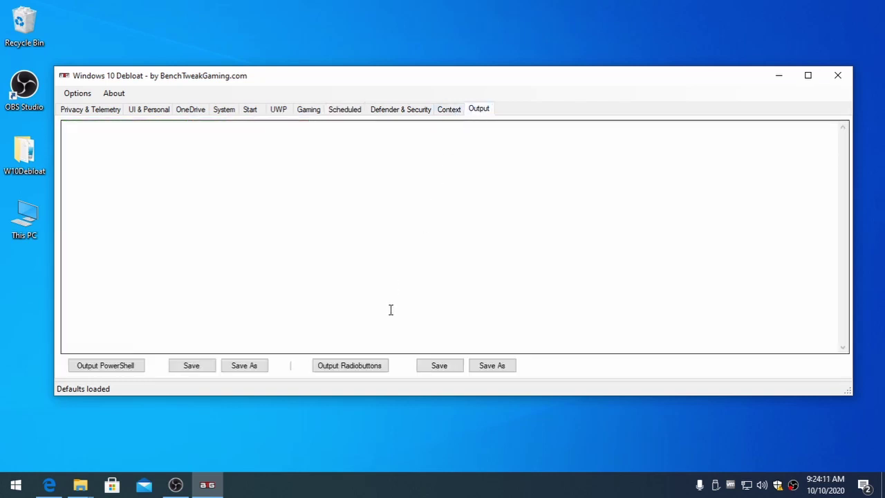
{"action": "left_click", "coordinate": [363, 368]}
{"action": "scroll", "coordinate": [398, 240], "scroll_direction": "down", "scroll_amount": 4}
{"action": "scroll", "coordinate": [398, 240], "scroll_direction": "down", "scroll_amount": 15}
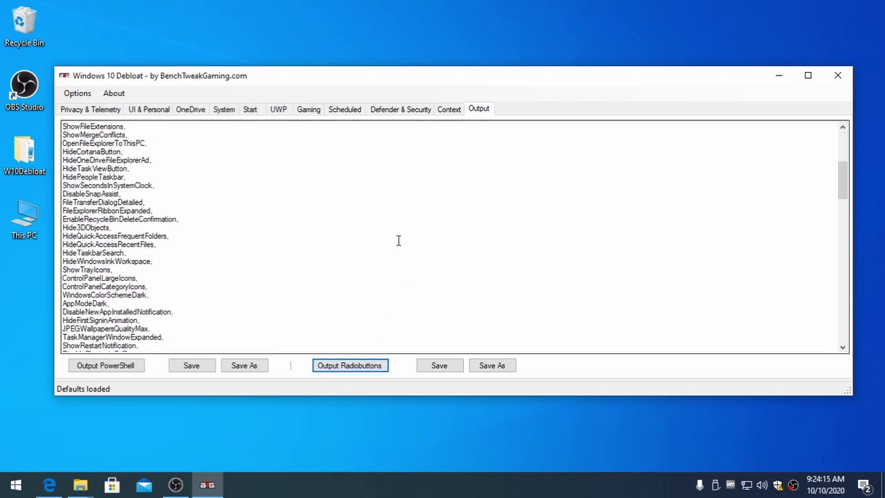
{"action": "scroll", "coordinate": [397, 240], "scroll_direction": "down", "scroll_amount": 15}
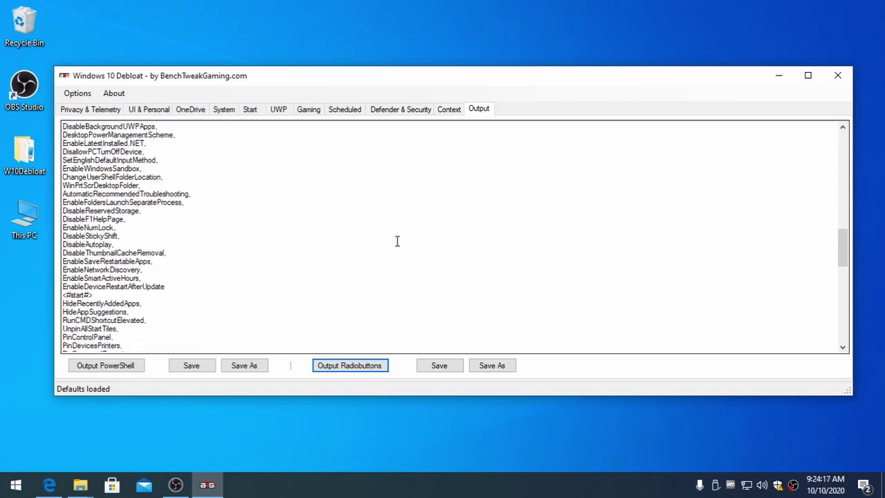
{"action": "scroll", "coordinate": [398, 241], "scroll_direction": "down", "scroll_amount": 4}
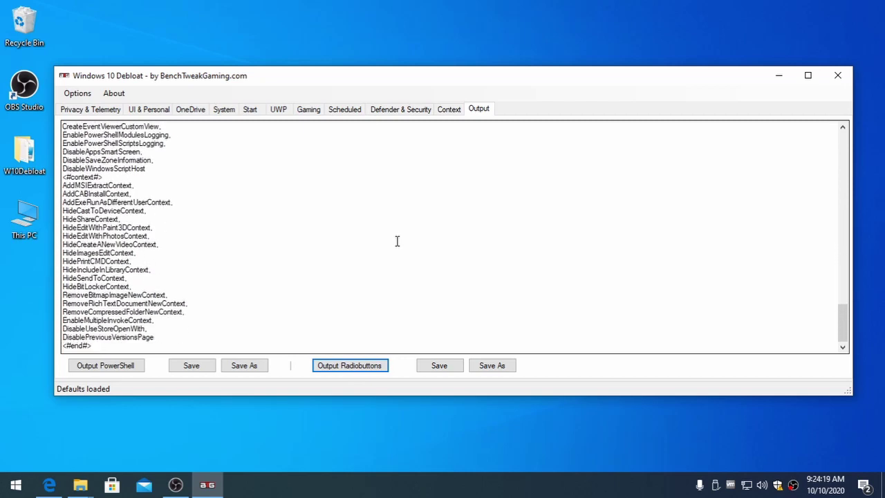
Save the radiobutton selections to the Desktop as a text file named mysettingstoshare
{"action": "left_click", "coordinate": [492, 368]}
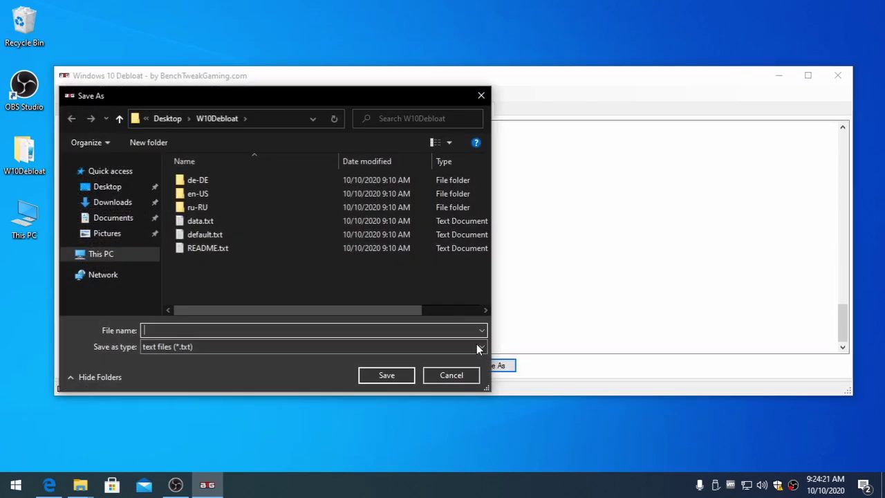
{"action": "left_click", "coordinate": [137, 186]}
{"action": "left_click", "coordinate": [194, 330]}
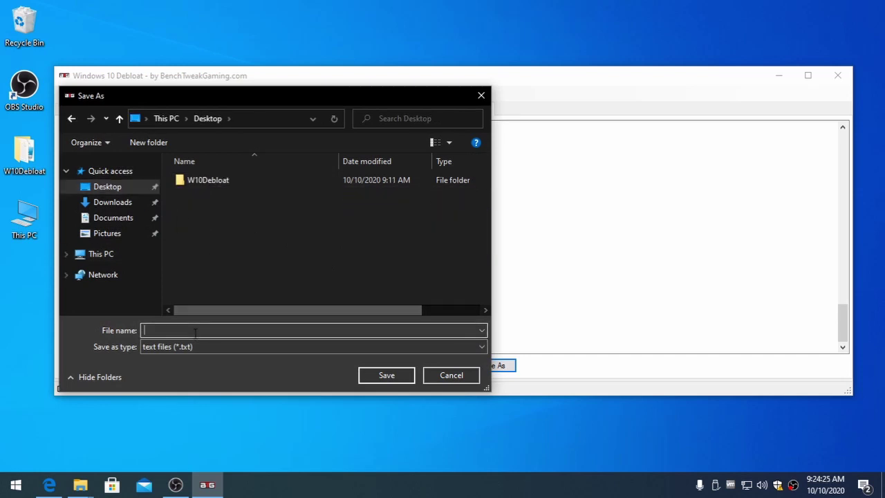
{"action": "type", "text": "mysettingstoshare"}
{"action": "key", "text": "Return"}
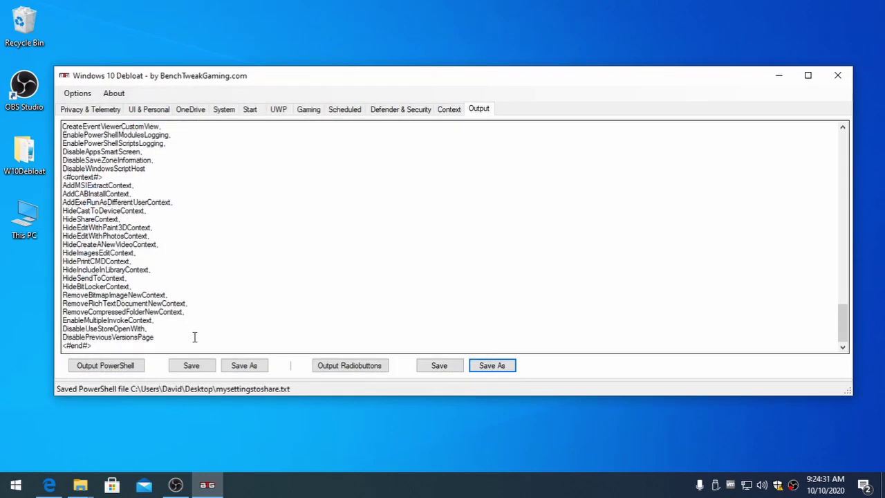
Clear all radiobutton selections and the output text, checking the categories from Privacy & Telemetry through System
{"action": "left_click", "coordinate": [78, 93]}
{"action": "left_click", "coordinate": [90, 161]}
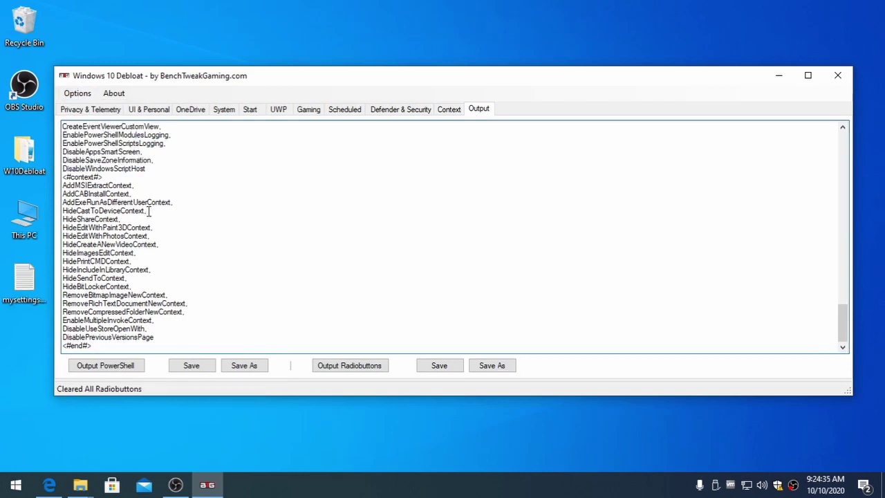
{"action": "key", "text": "ctrl+a"}
{"action": "key", "text": "Delete"}
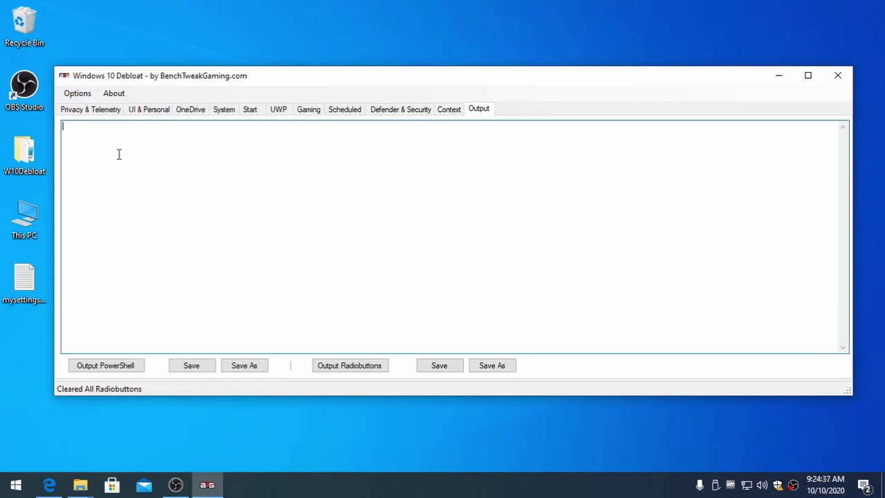
{"action": "left_click", "coordinate": [93, 111]}
{"action": "left_click", "coordinate": [141, 111]}
{"action": "left_click", "coordinate": [197, 112]}
{"action": "left_click", "coordinate": [223, 111]}
{"action": "left_click", "coordinate": [89, 110]}
Load the saved selections from mysettingstoshare.txt on the Desktop
{"action": "left_click", "coordinate": [81, 94]}
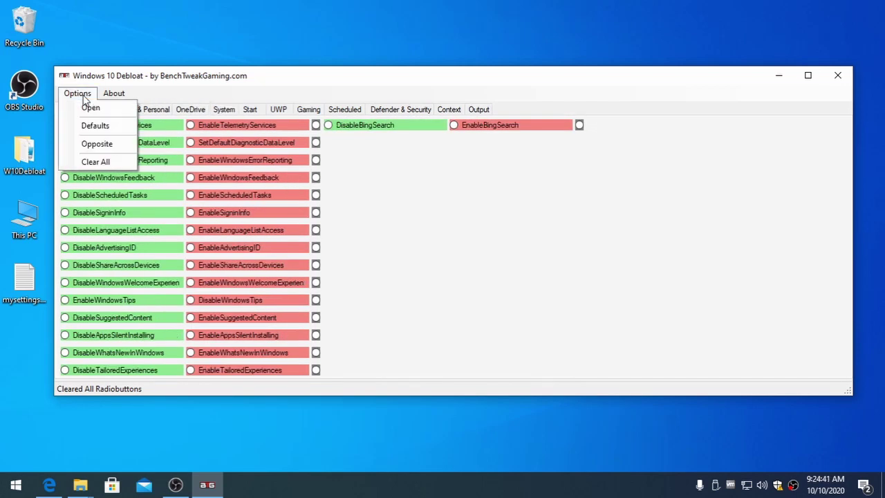
{"action": "left_click", "coordinate": [90, 108]}
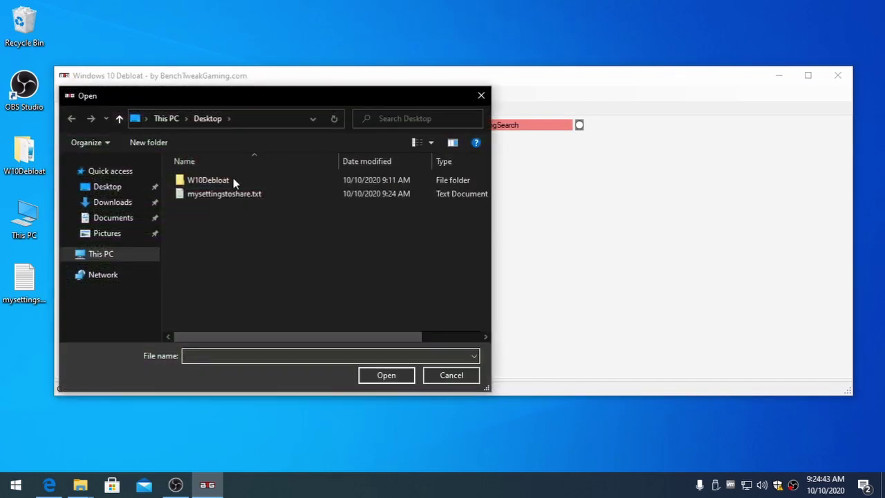
{"action": "left_click", "coordinate": [225, 196]}
{"action": "double_click", "coordinate": [227, 199]}
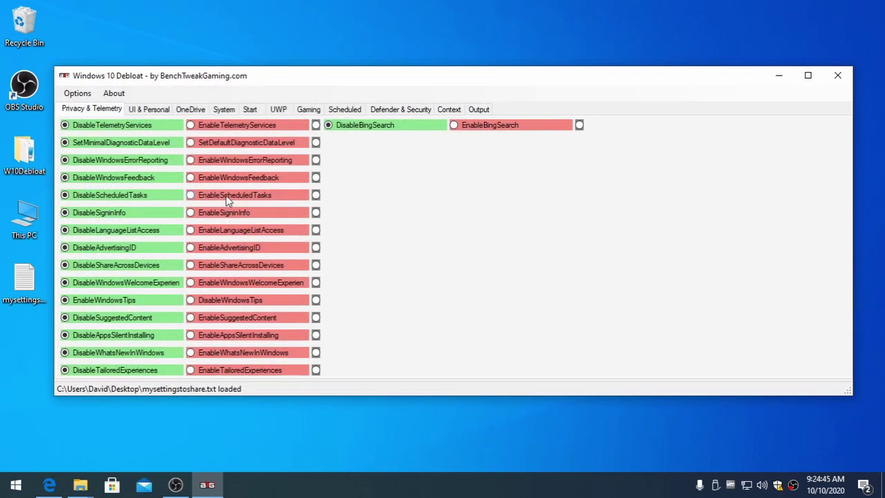
Check the loaded selections in the categories from UI & Personal through Gaming
{"action": "left_click", "coordinate": [146, 110]}
{"action": "left_click", "coordinate": [197, 111]}
{"action": "left_click", "coordinate": [224, 110]}
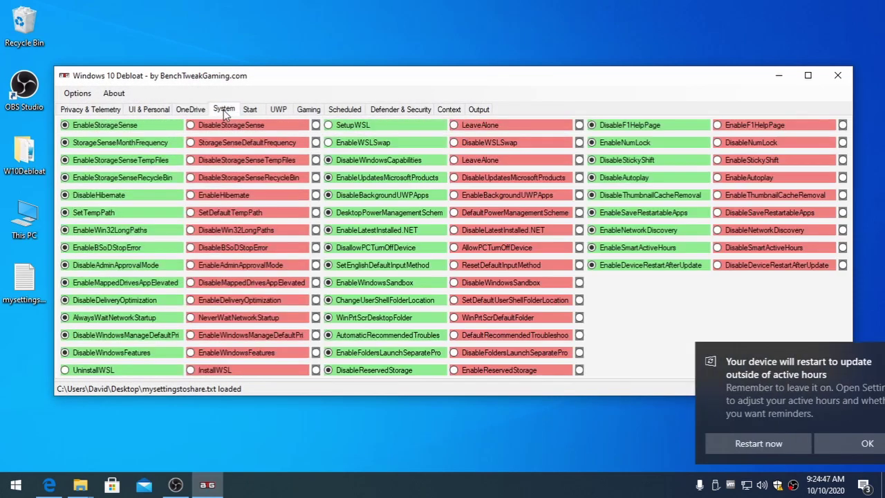
{"action": "left_click", "coordinate": [250, 110]}
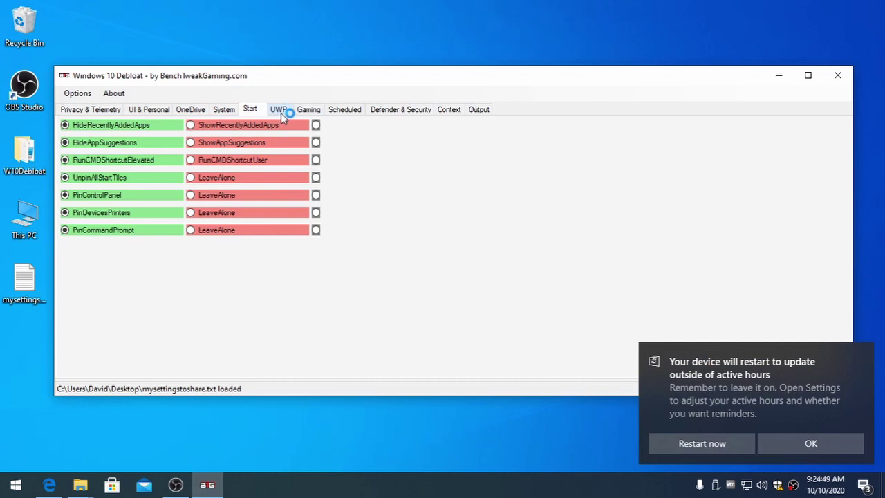
{"action": "left_click", "coordinate": [281, 113]}
{"action": "left_click", "coordinate": [310, 113]}
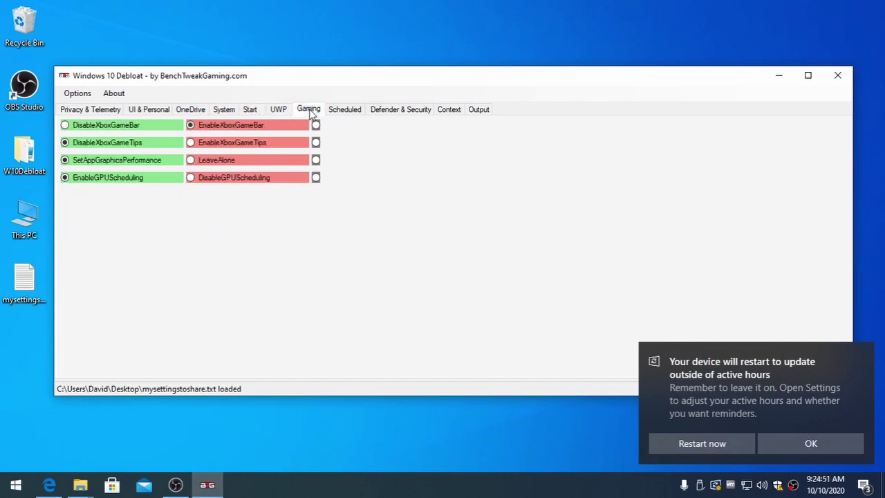